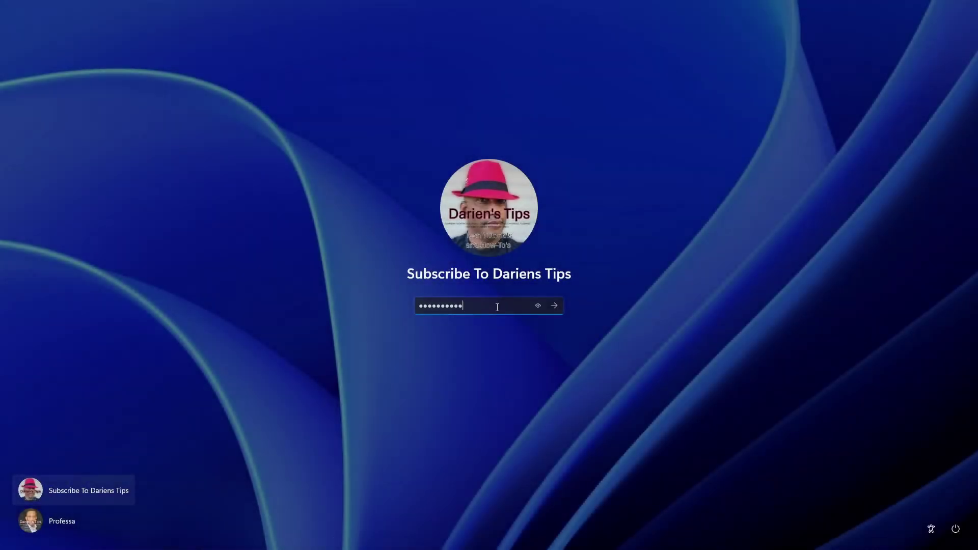
Step: Submit the account password to sign in and reach the desktop
{"action": "key", "text": "Return"}
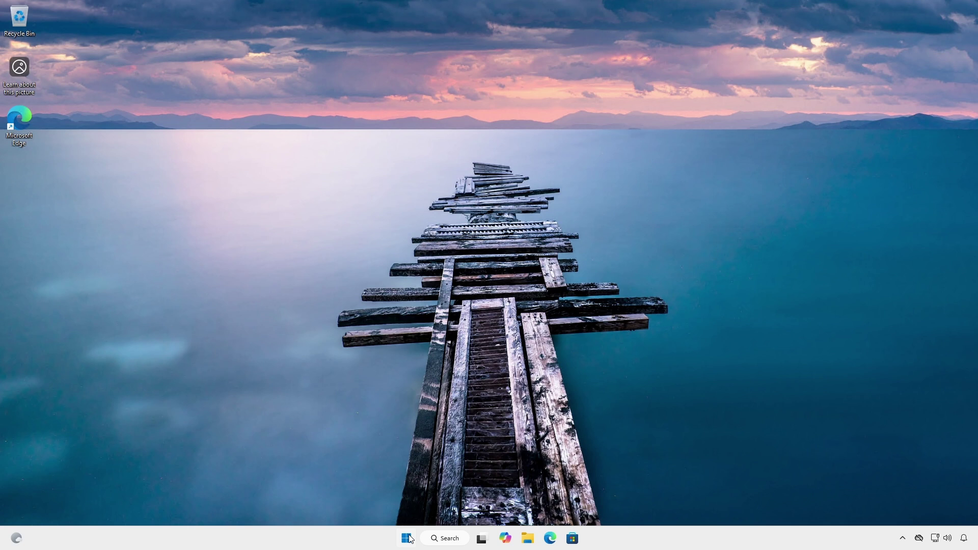
Step: Open the Start menu to show pinned apps, Recommended and All apps categories
{"action": "left_click", "coordinate": [407, 539]}
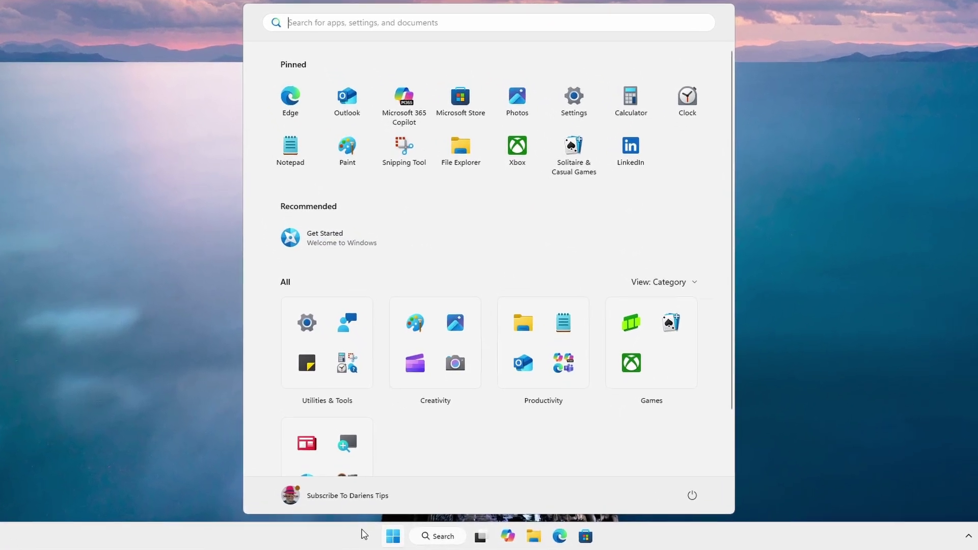
Step: Open the Creativity category and try dragging Paint, Photos, Calculator and Notepad between categories
{"action": "left_click", "coordinate": [446, 402]}
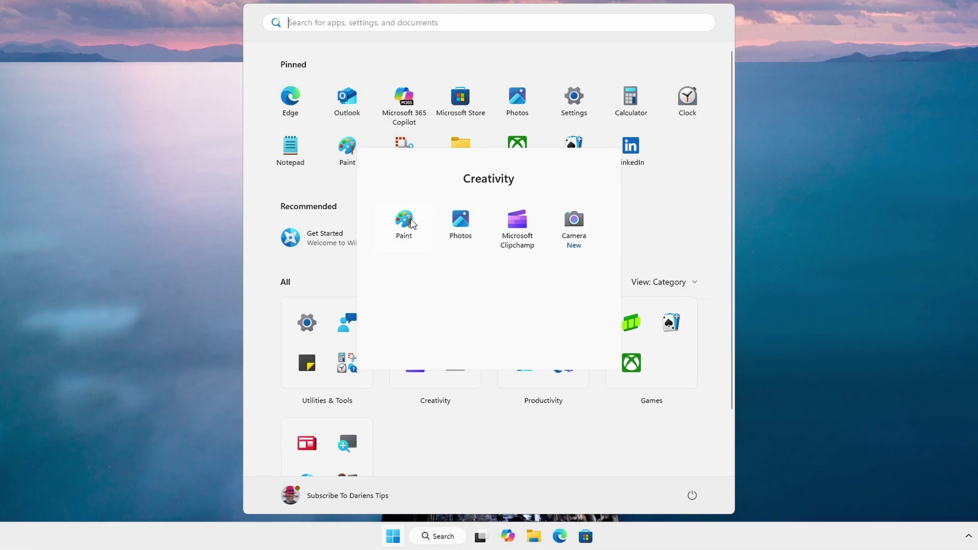
{"action": "mouse_move", "coordinate": [411, 224]}
{"action": "left_mouse_down"}
{"action": "mouse_move", "coordinate": [350, 270]}
{"action": "mouse_move", "coordinate": [316, 364]}
{"action": "left_mouse_up"}
{"action": "left_click_drag", "start_coordinate": [451, 228], "coordinate": [685, 211]}
{"action": "left_click", "coordinate": [698, 204]}
{"action": "left_click_drag", "start_coordinate": [630, 97], "coordinate": [628, 353]}
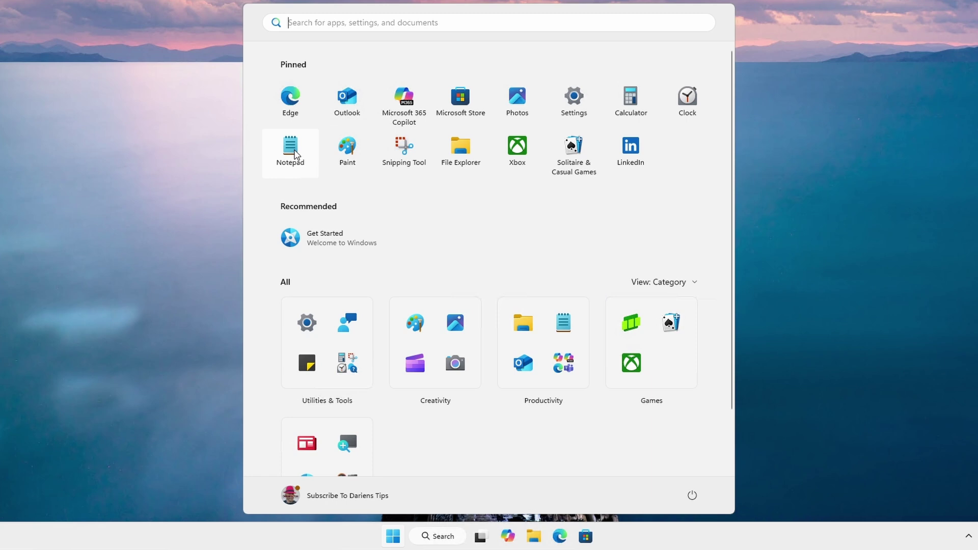
{"action": "left_click_drag", "start_coordinate": [289, 148], "coordinate": [447, 349]}
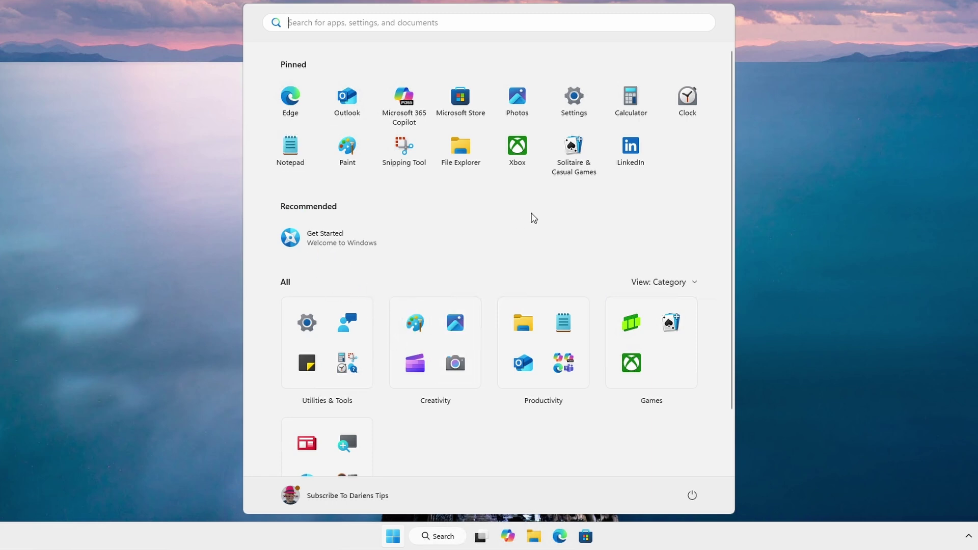
Step: Group Solitaire, Xbox and Snipping Tool into a pinned folder, then move each back out
{"action": "left_click_drag", "start_coordinate": [573, 153], "coordinate": [518, 155]}
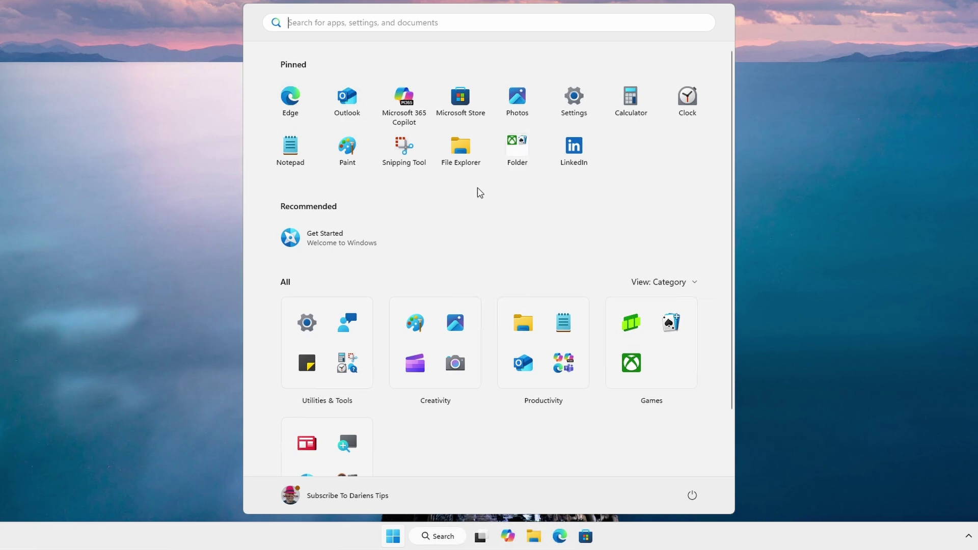
{"action": "left_click_drag", "start_coordinate": [406, 153], "coordinate": [510, 165]}
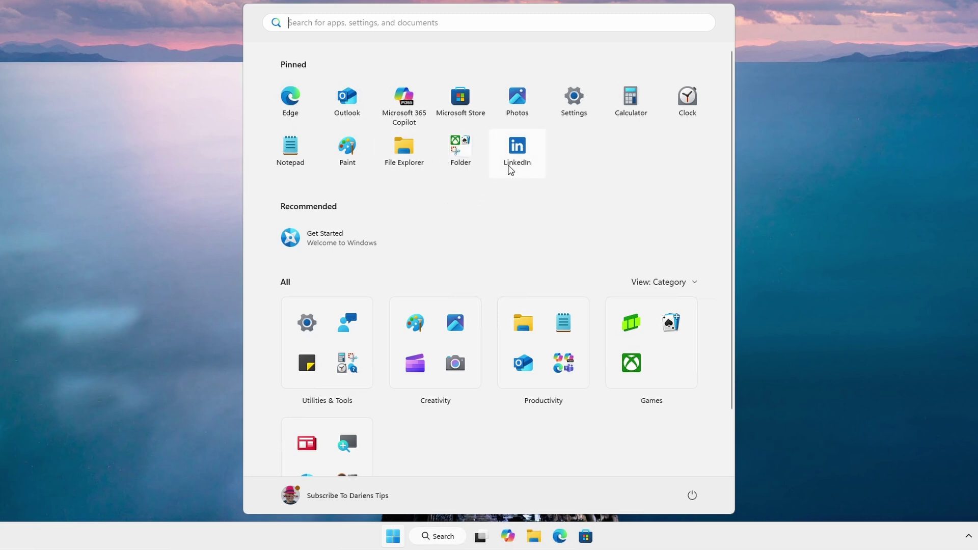
{"action": "left_click", "coordinate": [470, 156]}
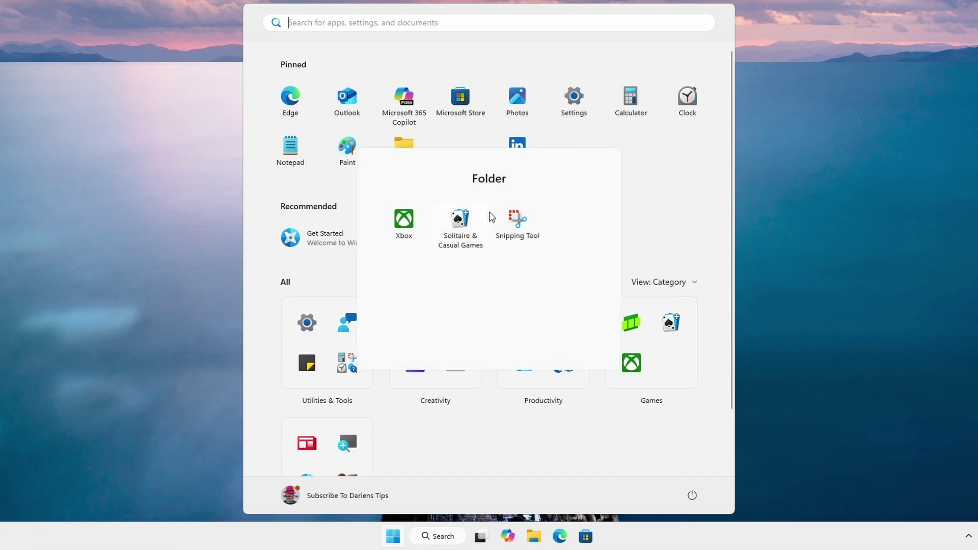
{"action": "left_click_drag", "start_coordinate": [515, 226], "coordinate": [637, 196]}
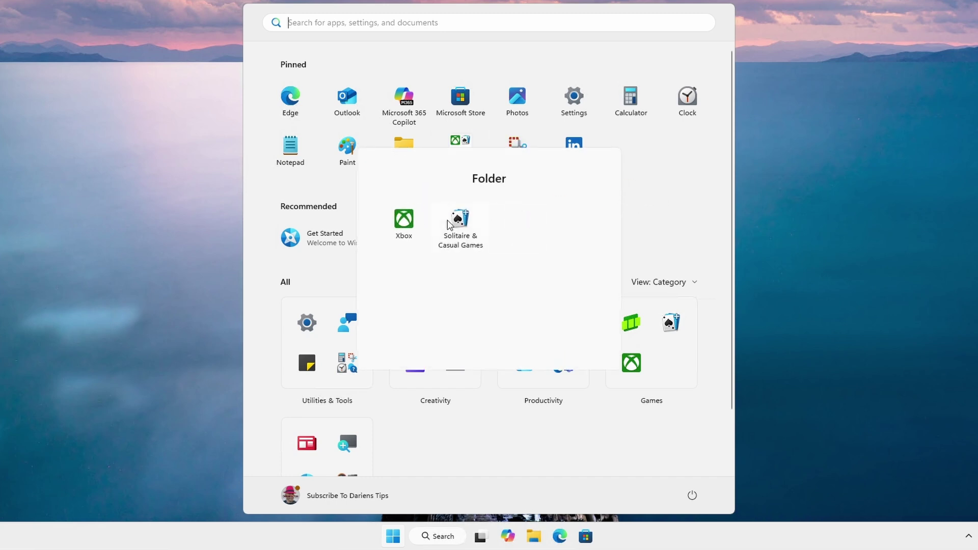
{"action": "left_click_drag", "start_coordinate": [449, 224], "coordinate": [650, 213]}
{"action": "left_click_drag", "start_coordinate": [415, 229], "coordinate": [656, 230]}
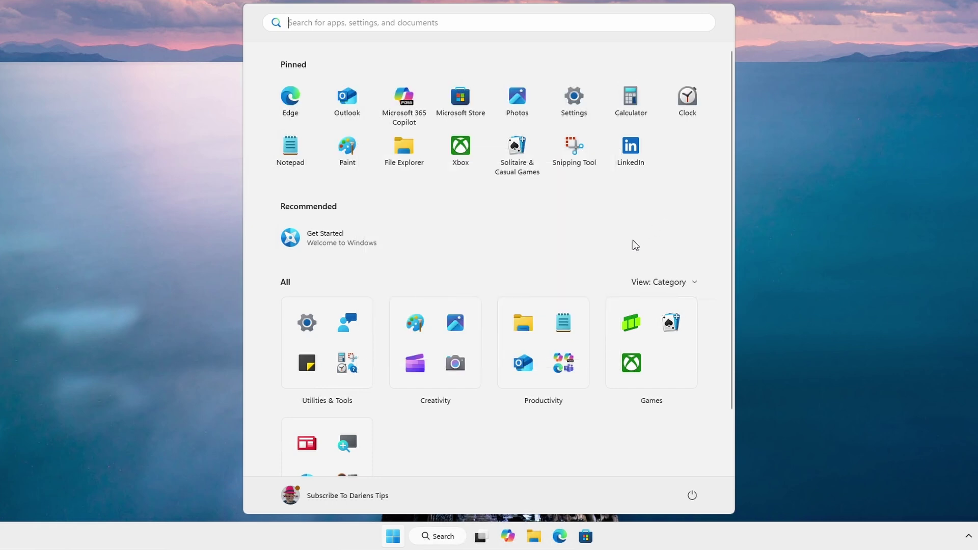
Step: Switch All apps from Category to Grid view, browse it, then reopen the layout choices for List
{"action": "left_click", "coordinate": [696, 282]}
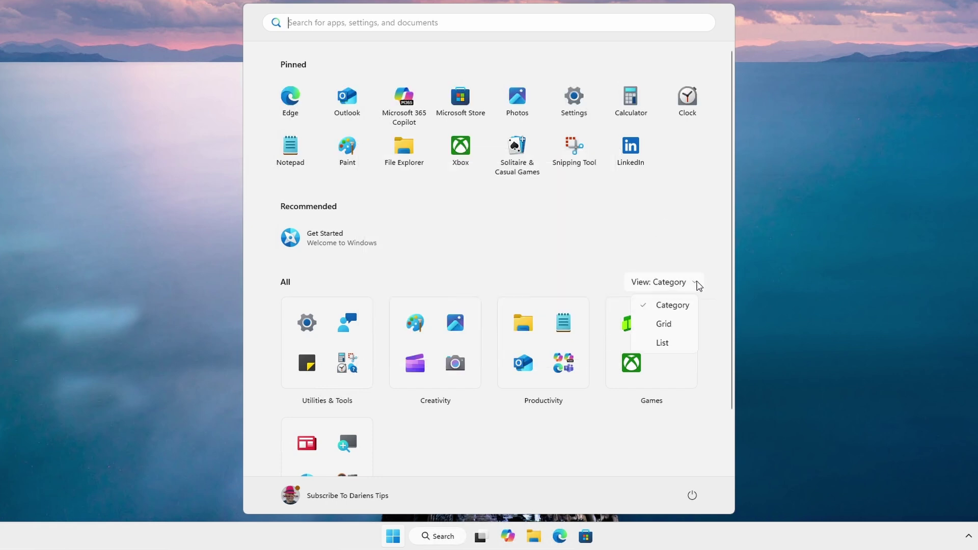
{"action": "left_click", "coordinate": [674, 327]}
{"action": "scroll", "coordinate": [671, 345], "scroll_direction": "down", "scroll_amount": 10}
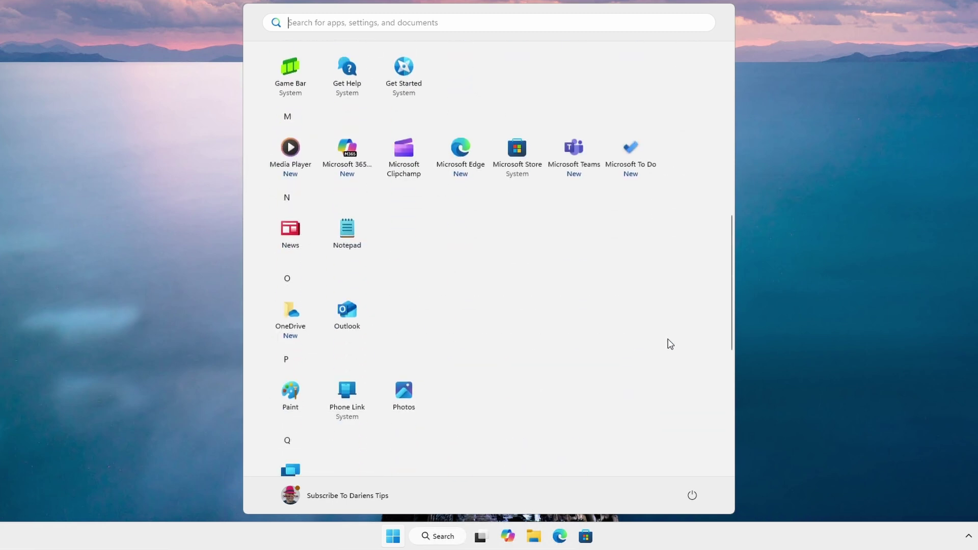
{"action": "scroll", "coordinate": [671, 345], "scroll_direction": "up", "scroll_amount": 9}
{"action": "scroll", "coordinate": [670, 345], "scroll_direction": "up", "scroll_amount": 1}
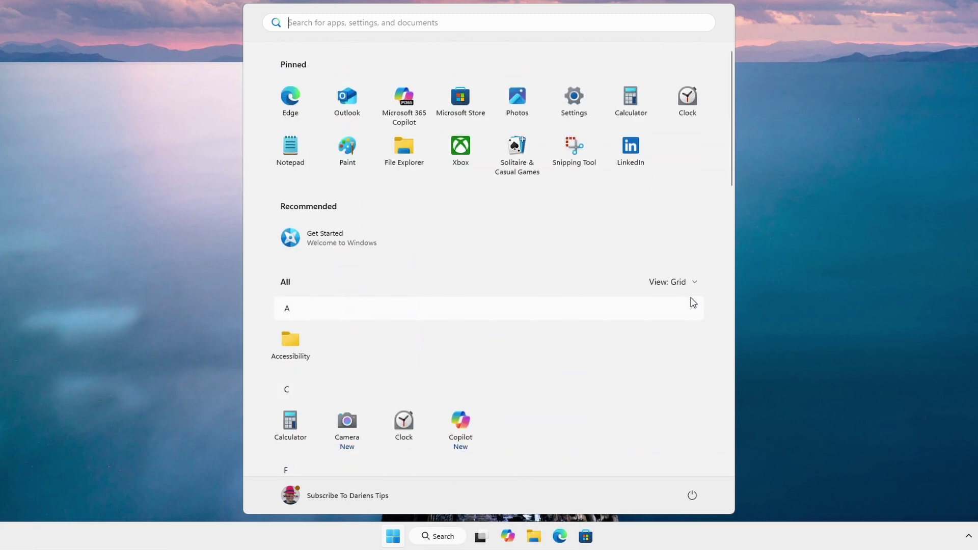
{"action": "left_click", "coordinate": [695, 283]}
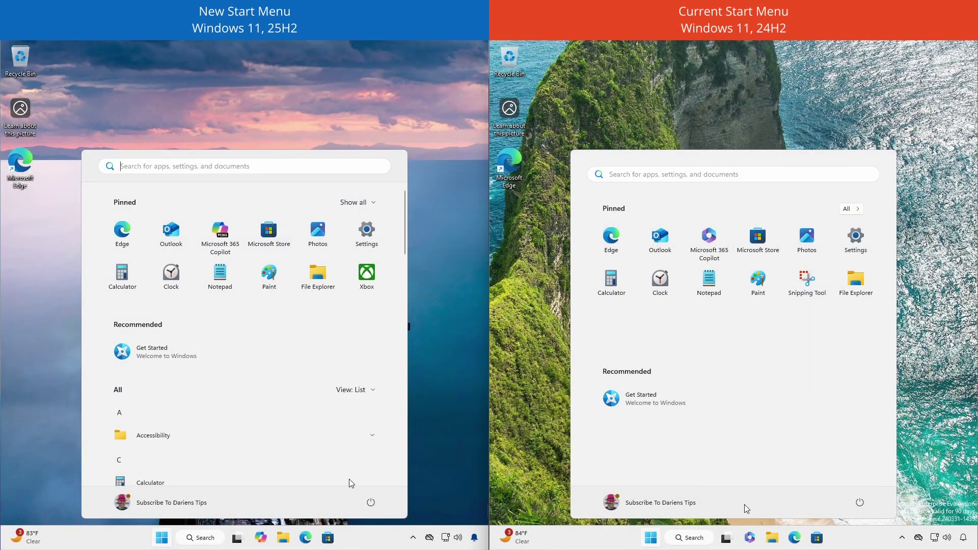
Step: Open Personalization > Start settings from the Start menu footer's shortcut menu
{"action": "right_click", "coordinate": [351, 507]}
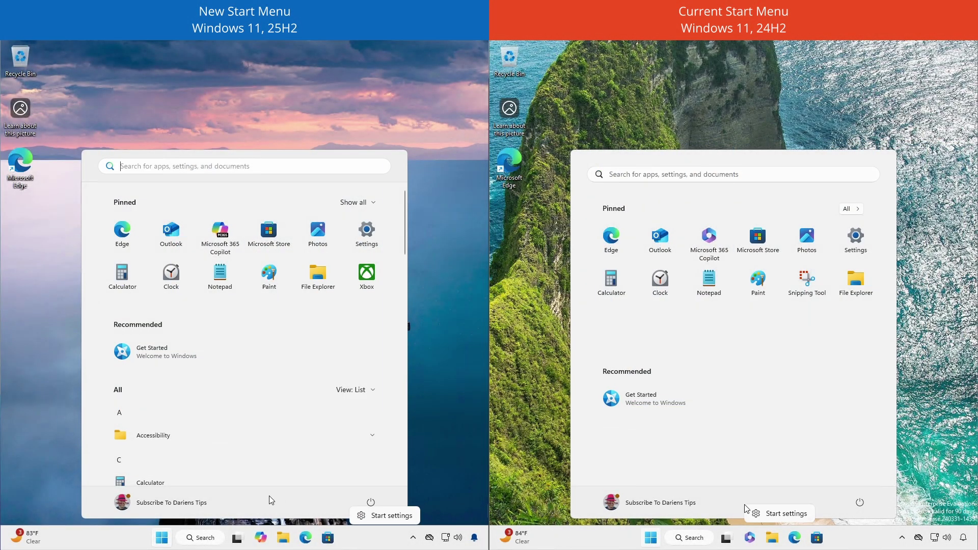
{"action": "left_click", "coordinate": [362, 514]}
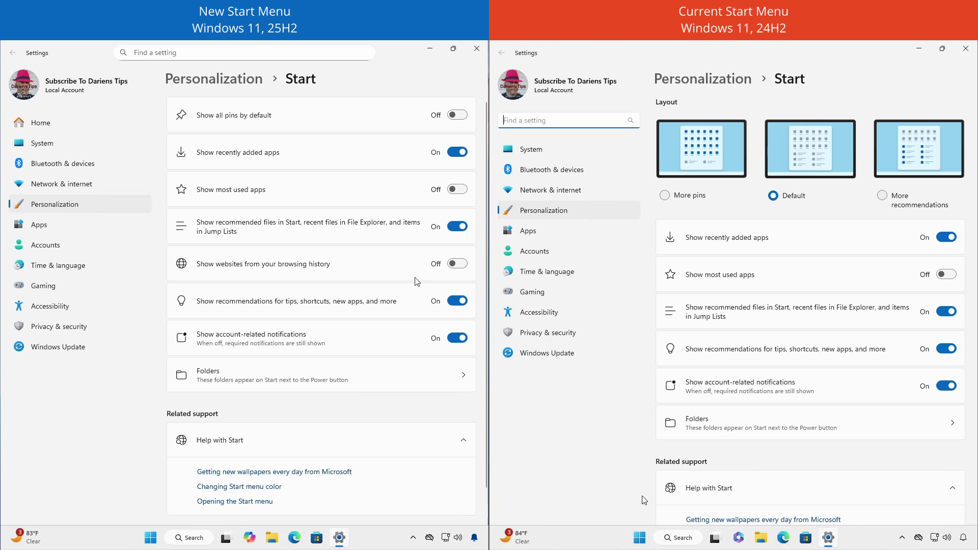
Step: View the Lock screen settings under Personalization, then open Privacy & security in both builds
{"action": "left_click", "coordinate": [55, 204]}
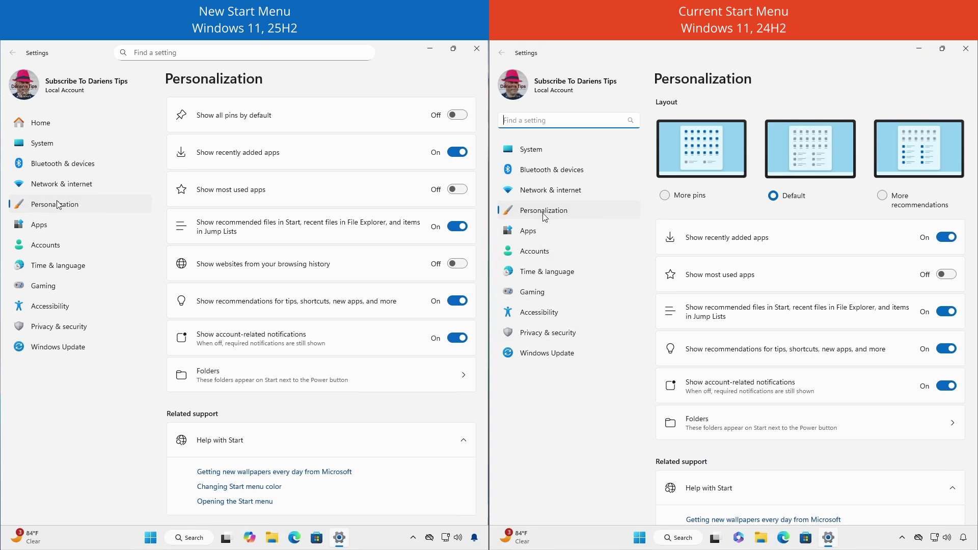
{"action": "scroll", "coordinate": [390, 383], "scroll_direction": "down", "scroll_amount": 3}
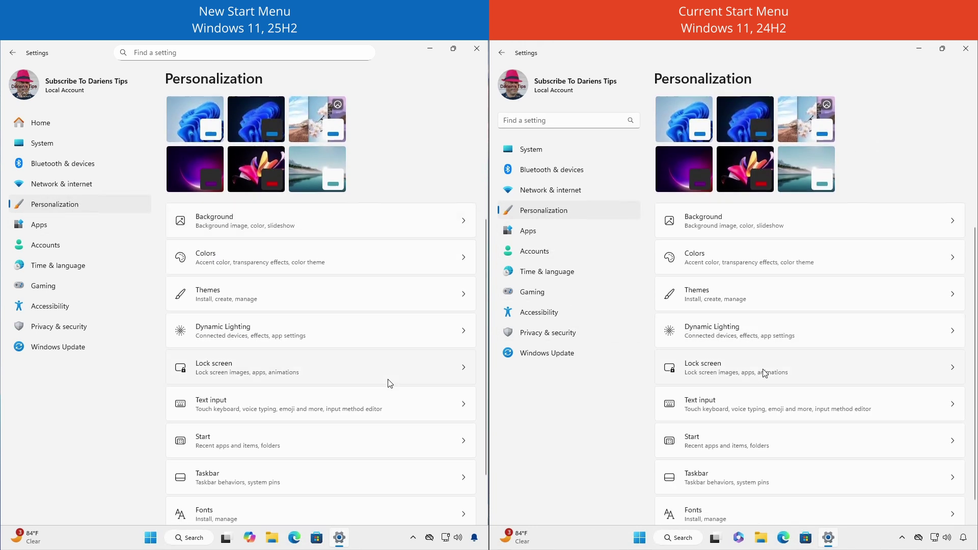
{"action": "left_click", "coordinate": [351, 379]}
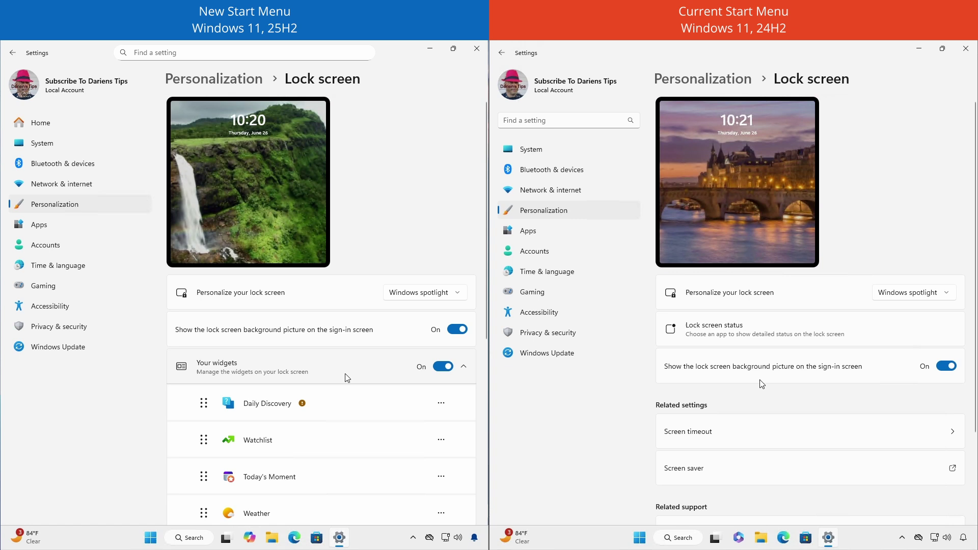
{"action": "scroll", "coordinate": [346, 377], "scroll_direction": "down", "scroll_amount": 3}
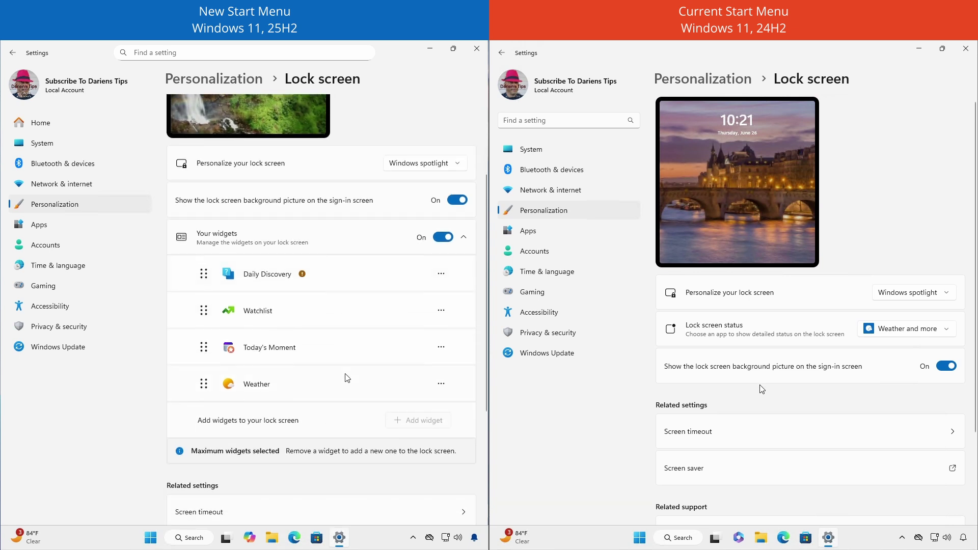
{"action": "left_click", "coordinate": [70, 328]}
{"action": "left_click", "coordinate": [561, 333]}
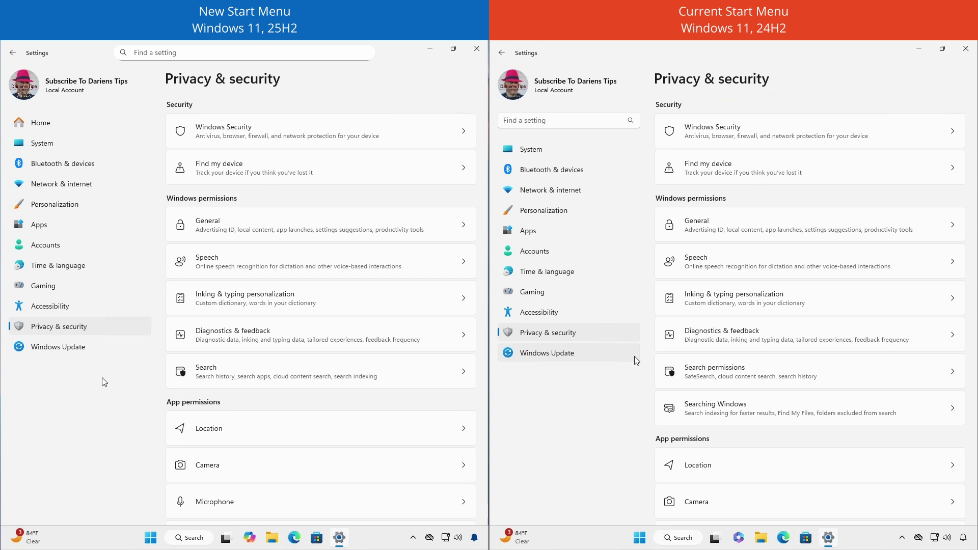
Step: Compare Date & time settings in both builds and toggle the notifications and calendar panel
{"action": "left_click", "coordinate": [206, 372]}
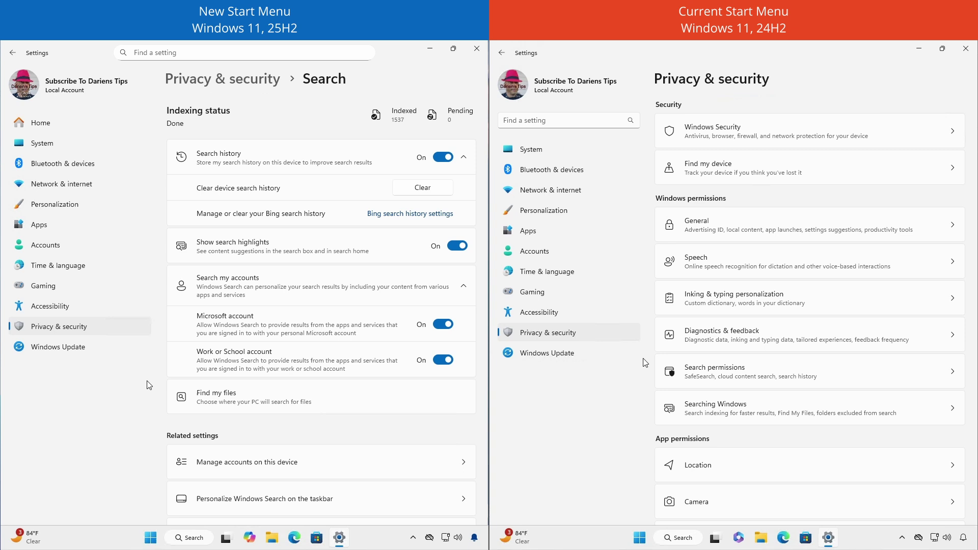
{"action": "left_click", "coordinate": [65, 272]}
{"action": "left_click", "coordinate": [554, 280]}
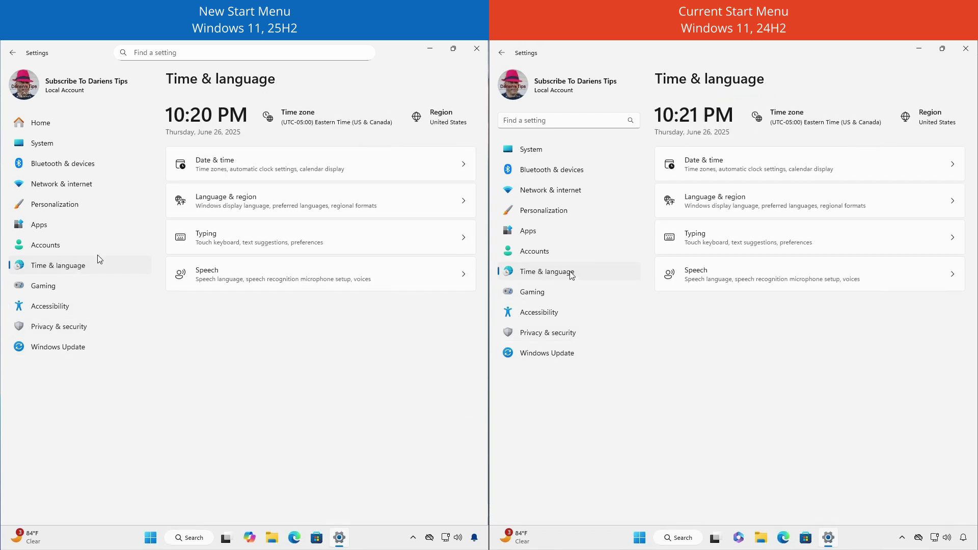
{"action": "left_click", "coordinate": [213, 173]}
{"action": "left_click", "coordinate": [718, 171]}
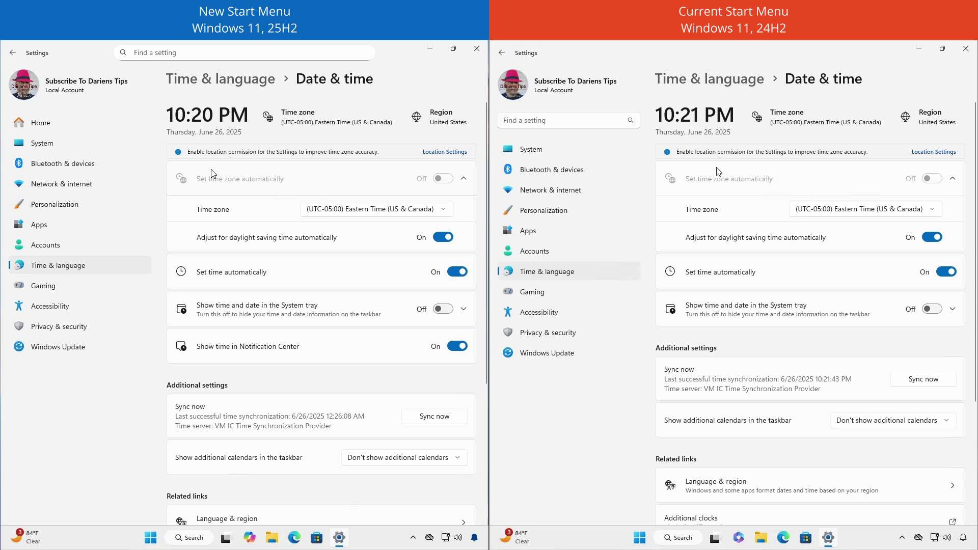
{"action": "left_click", "coordinate": [474, 539]}
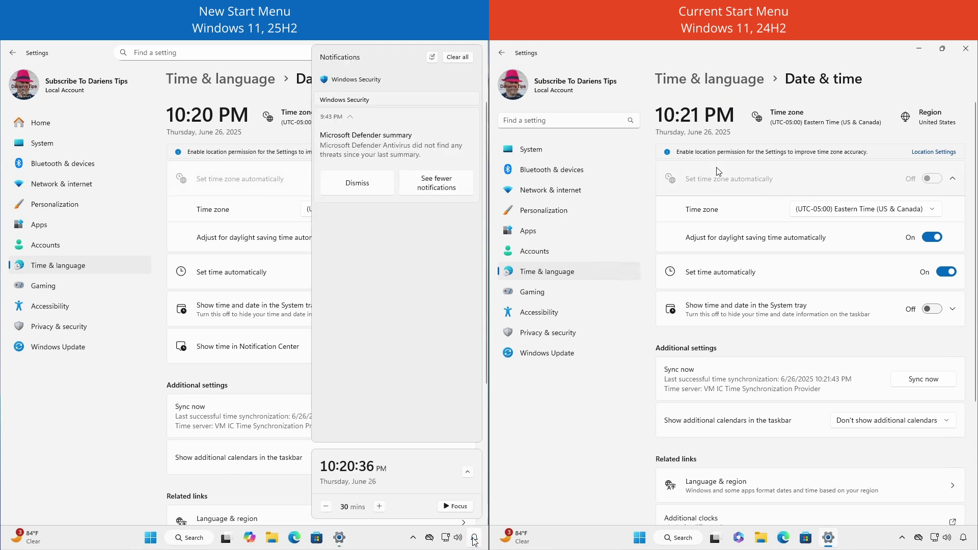
{"action": "left_click", "coordinate": [474, 539]}
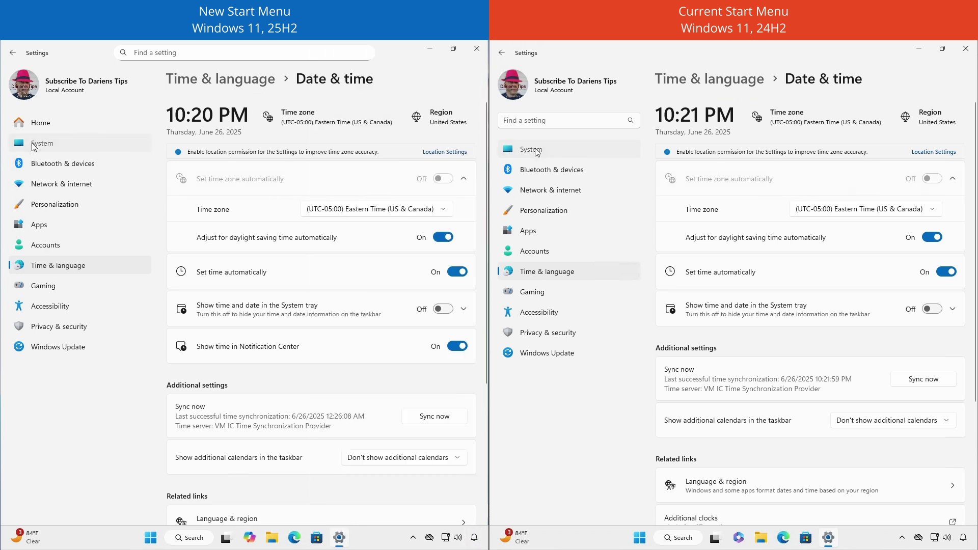
Step: Open System > Advanced on 25H2 and System > For developers on 24H2
{"action": "left_click", "coordinate": [34, 144]}
{"action": "left_click", "coordinate": [537, 151]}
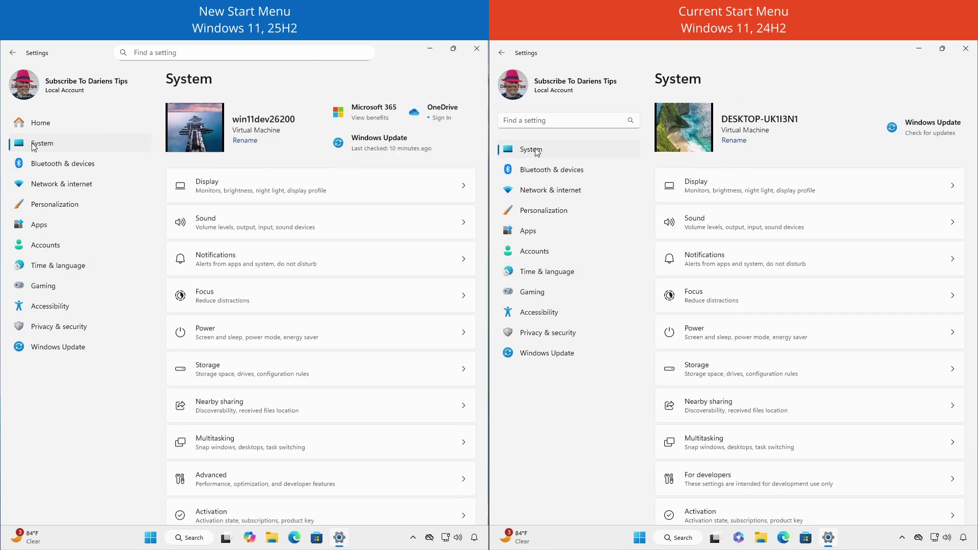
{"action": "left_click", "coordinate": [224, 479]}
{"action": "left_click", "coordinate": [712, 484]}
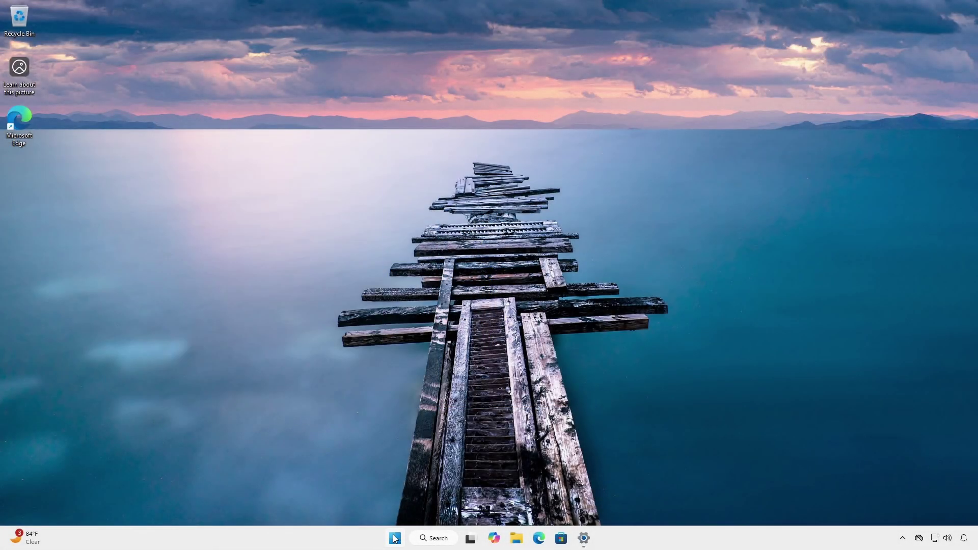
Step: Open the new Start menu showing pinned apps, Recommended and All apps categories
{"action": "left_click", "coordinate": [394, 538]}
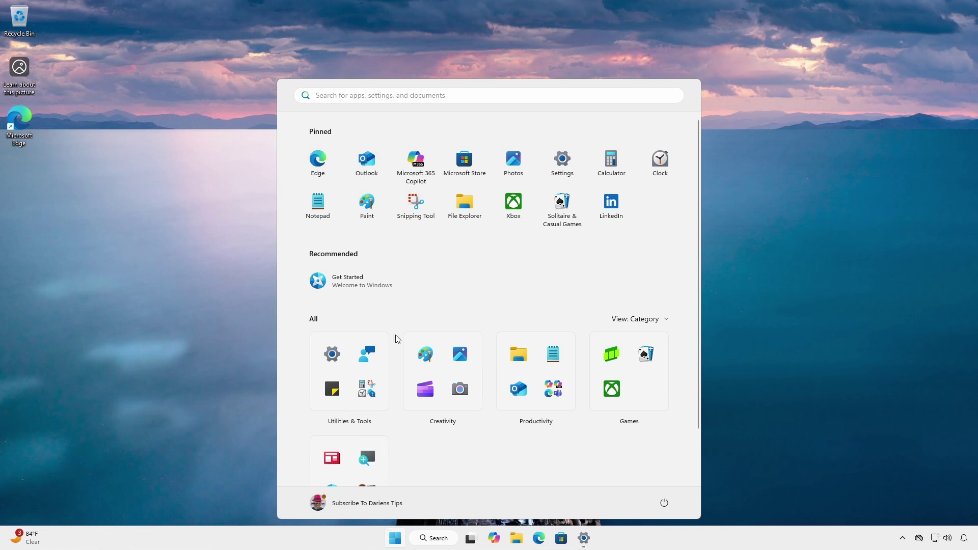
Step: Launch Snipping Tool in video mode and select a capture area reaching the screen bottom
{"action": "left_click", "coordinate": [415, 206]}
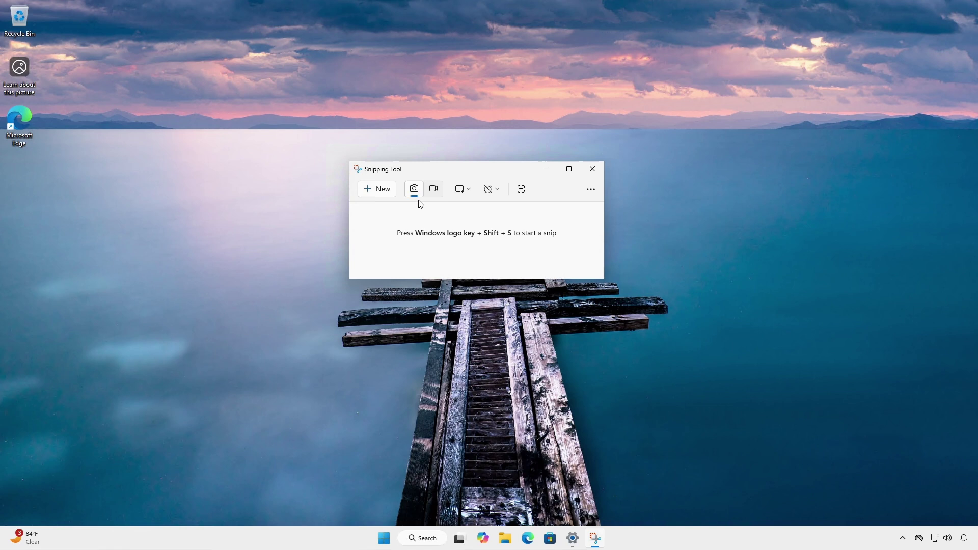
{"action": "left_click", "coordinate": [433, 190]}
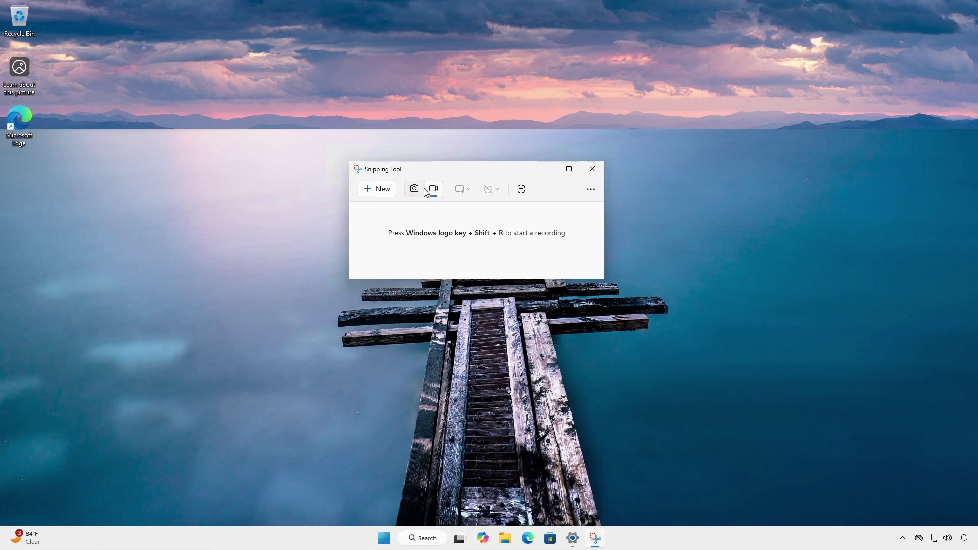
{"action": "left_click", "coordinate": [379, 194]}
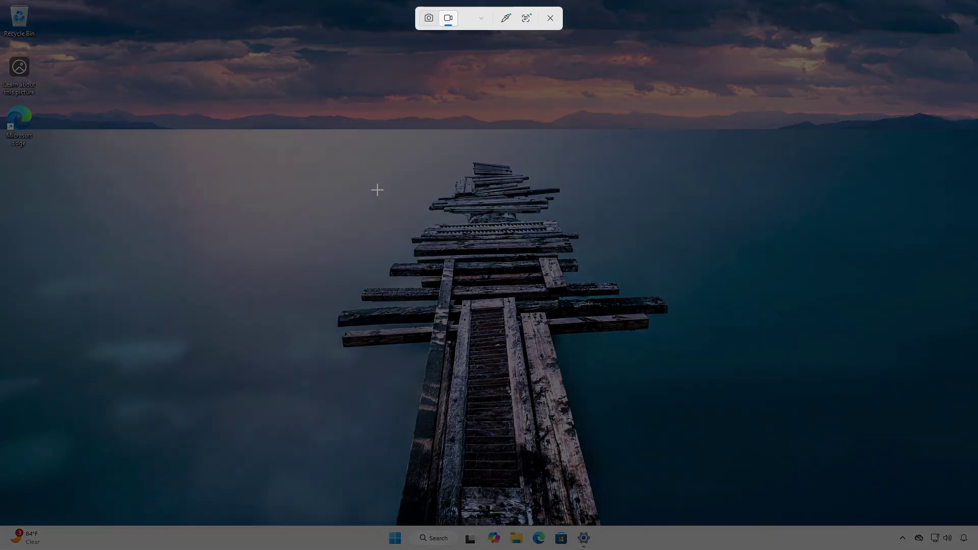
{"action": "left_click_drag", "start_coordinate": [289, 274], "coordinate": [454, 366]}
{"action": "left_click_drag", "start_coordinate": [493, 399], "coordinate": [627, 549]}
Step: Record the Start menu opening and closing, then stop the 17-second recording
{"action": "left_click", "coordinate": [449, 20]}
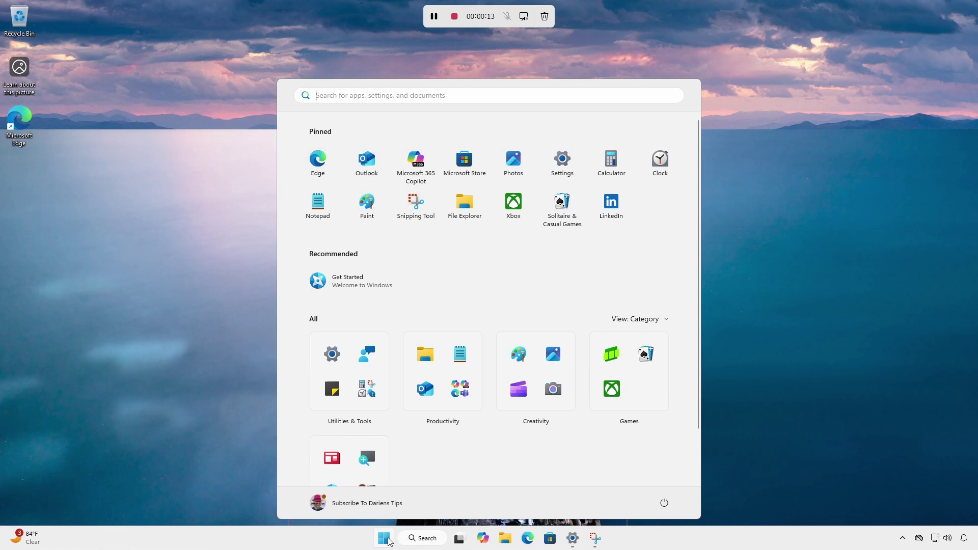
{"action": "left_click", "coordinate": [388, 540]}
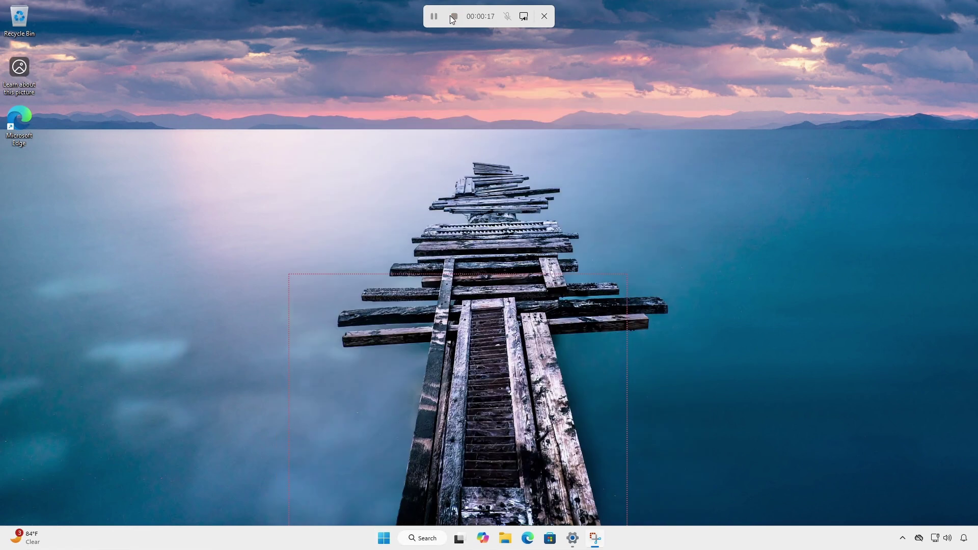
{"action": "left_click", "coordinate": [451, 17]}
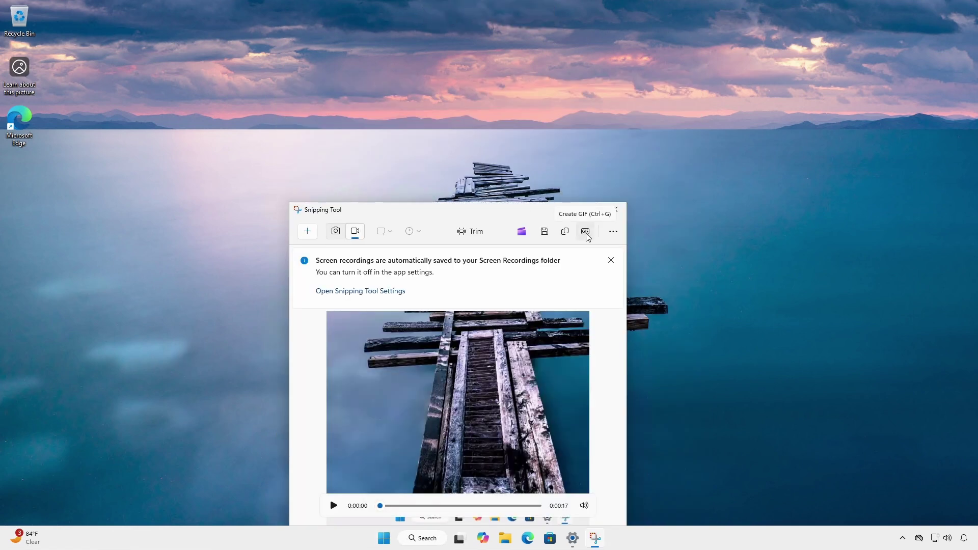
Step: Create a Low-quality GIF from the 17-second recording and save it in Videos
{"action": "left_click", "coordinate": [586, 232]}
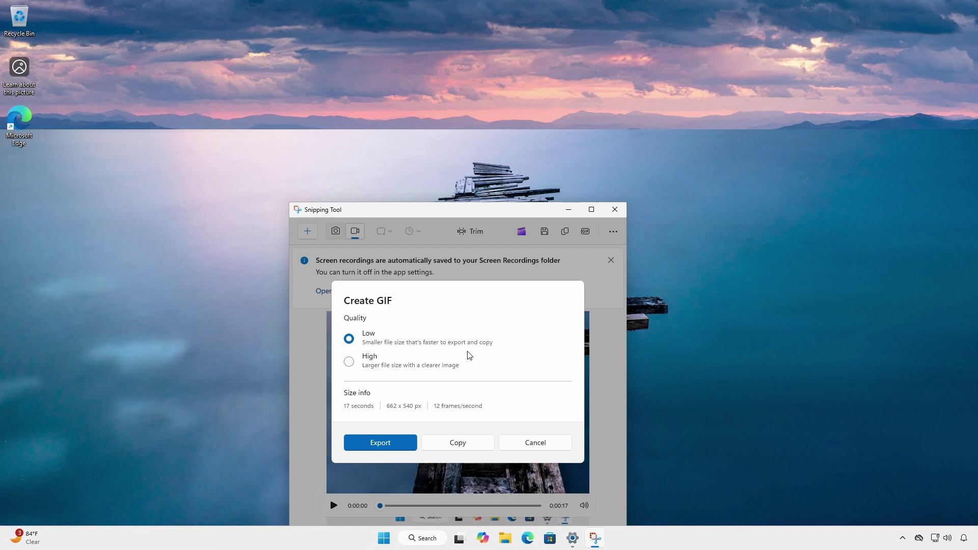
{"action": "left_click", "coordinate": [390, 447]}
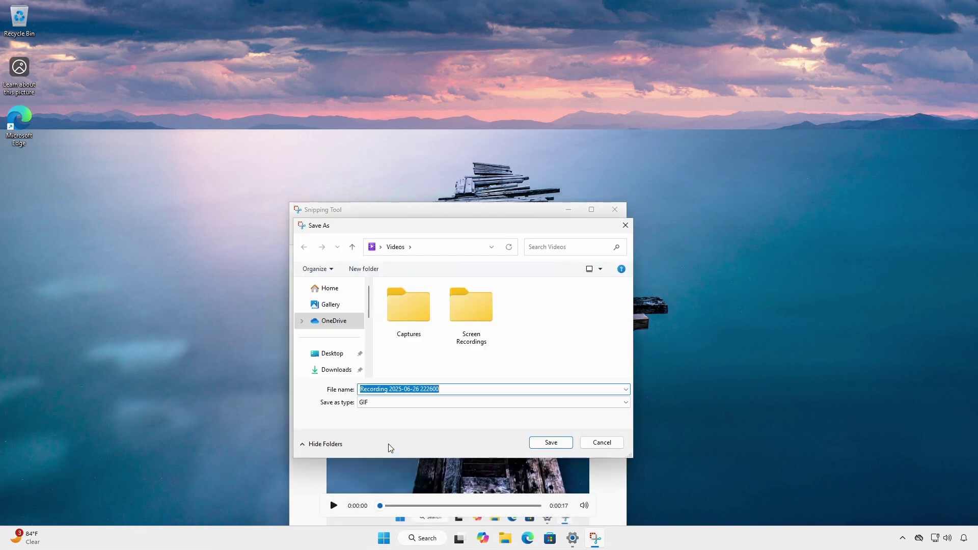
{"action": "left_click", "coordinate": [541, 441]}
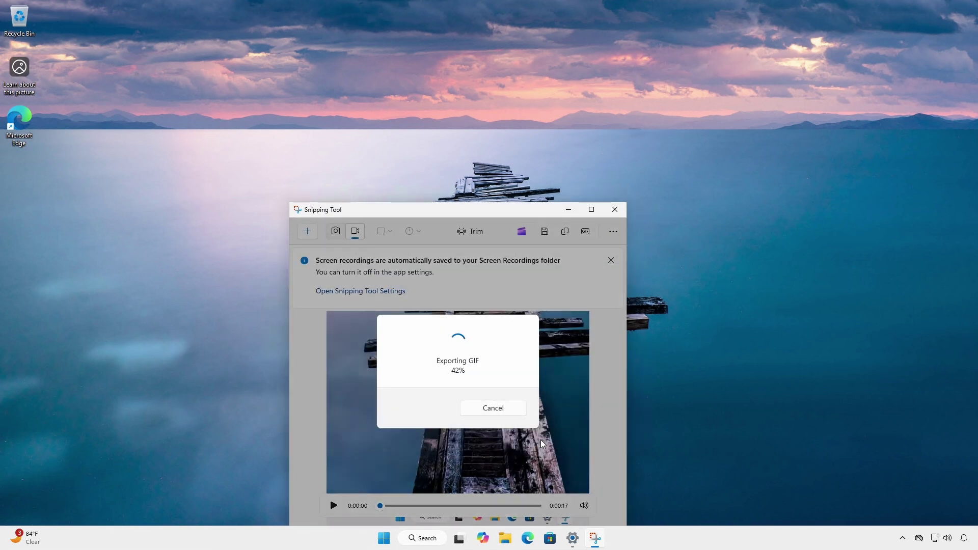
{"action": "left_click", "coordinate": [615, 210]}
{"action": "left_click", "coordinate": [517, 538]}
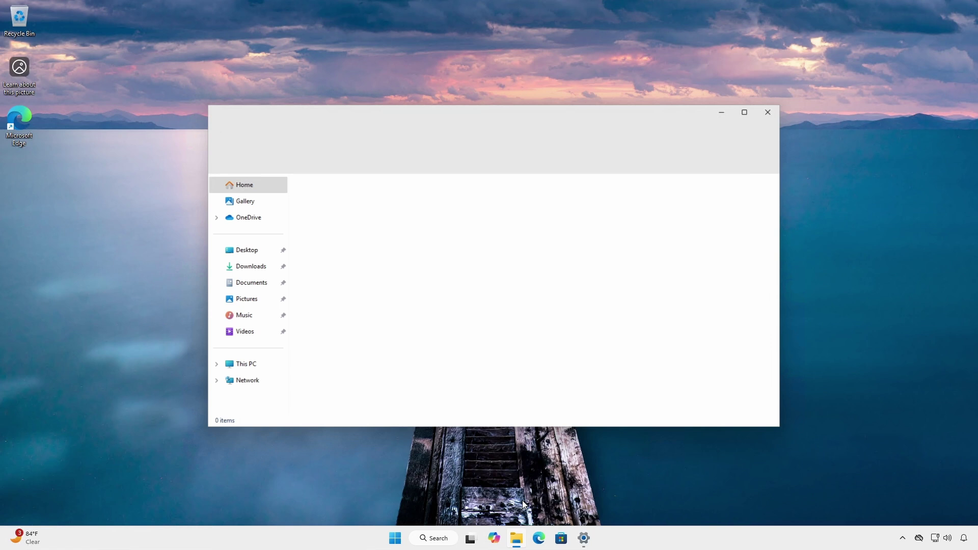
{"action": "left_click", "coordinate": [258, 334]}
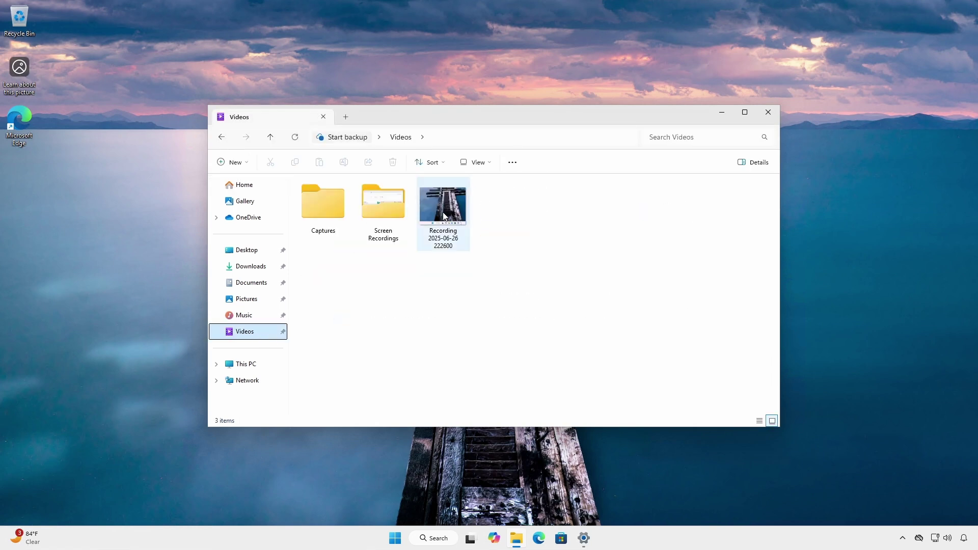
{"action": "double_click", "coordinate": [444, 210]}
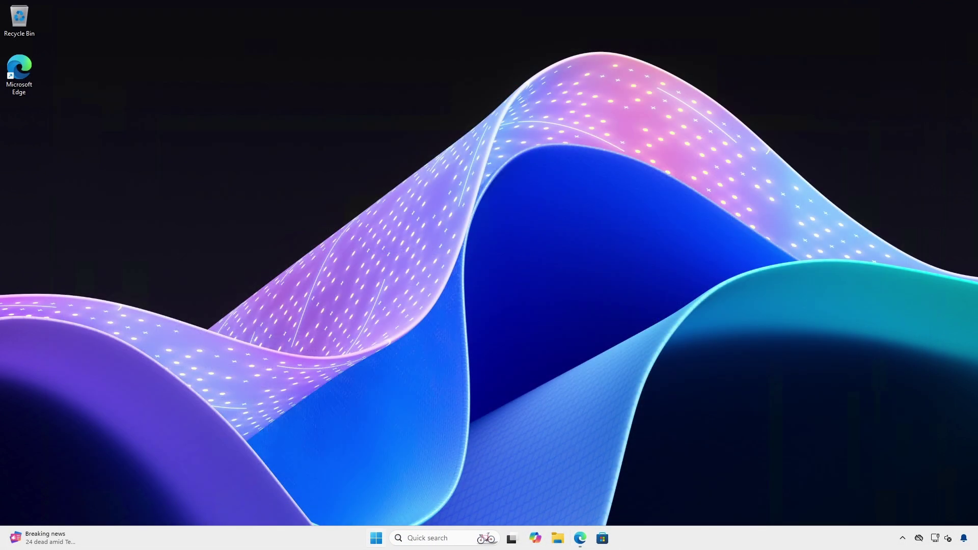
Step: Search 'fee' from Start and launch Feedback Hub
{"action": "key", "text": "super"}
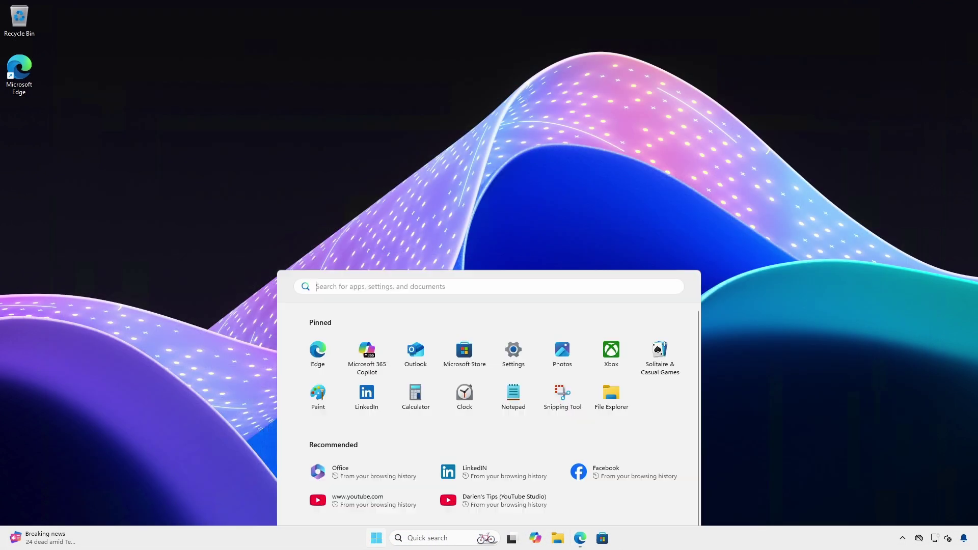
{"action": "type", "text": "feedb"}
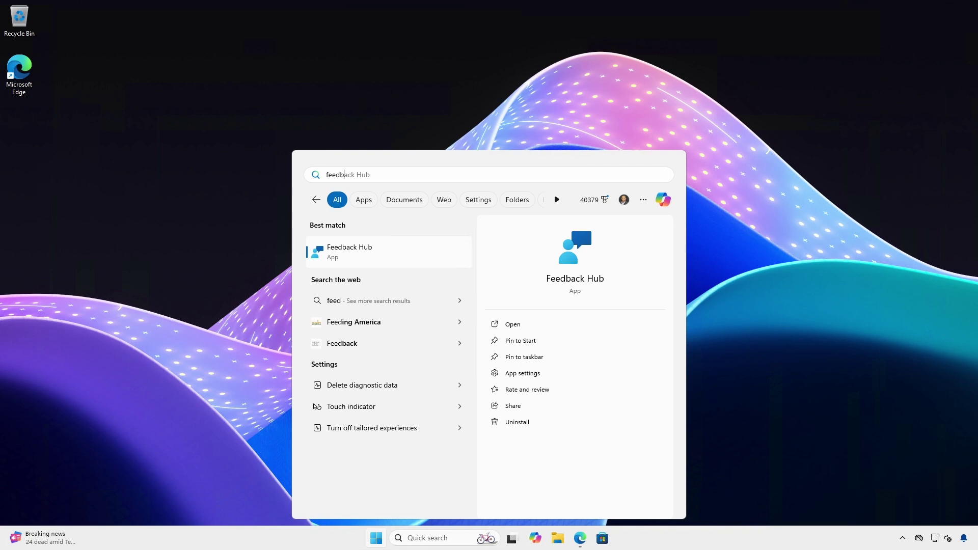
{"action": "key", "text": "Return"}
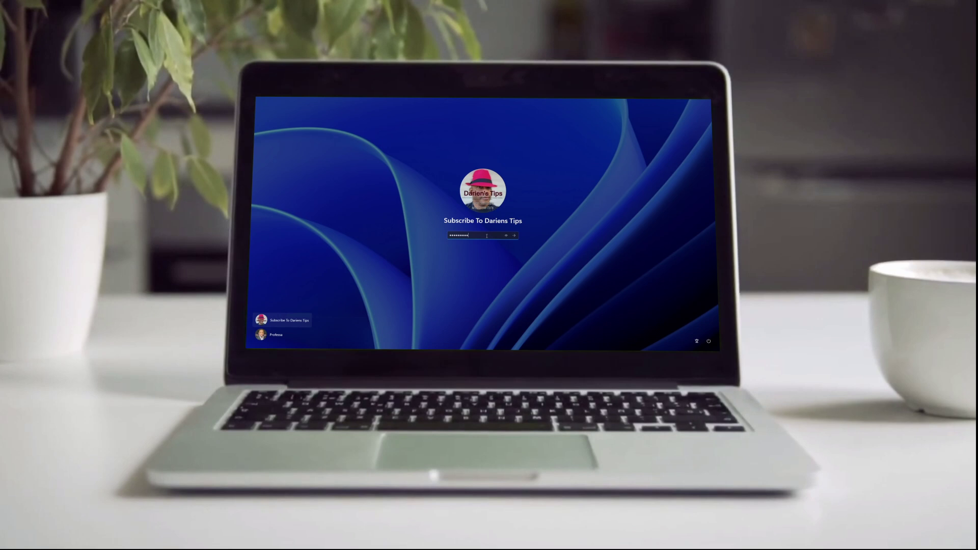
Step: Sign in with the account password and show the Recommended Recording file's context menu in Start
{"action": "key", "text": "Return"}
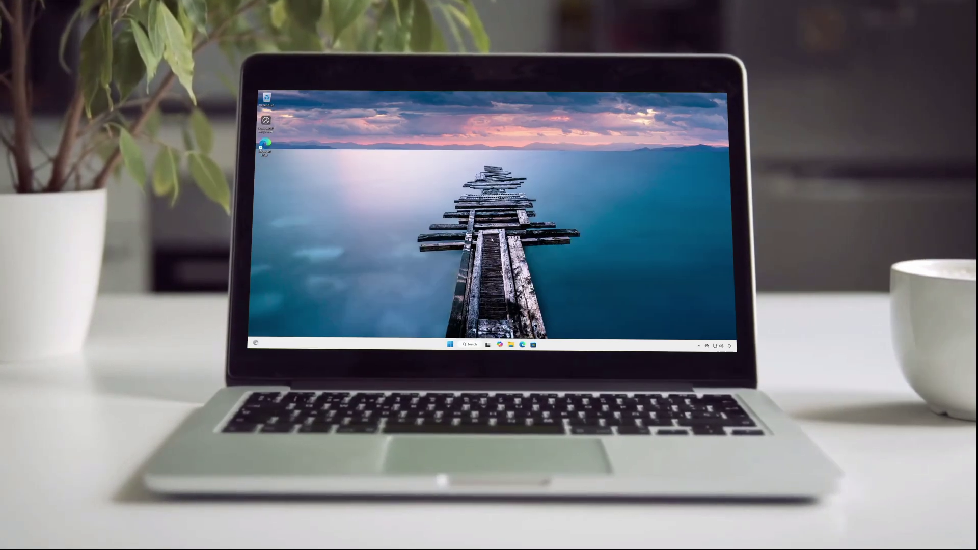
{"action": "left_click", "coordinate": [464, 341]}
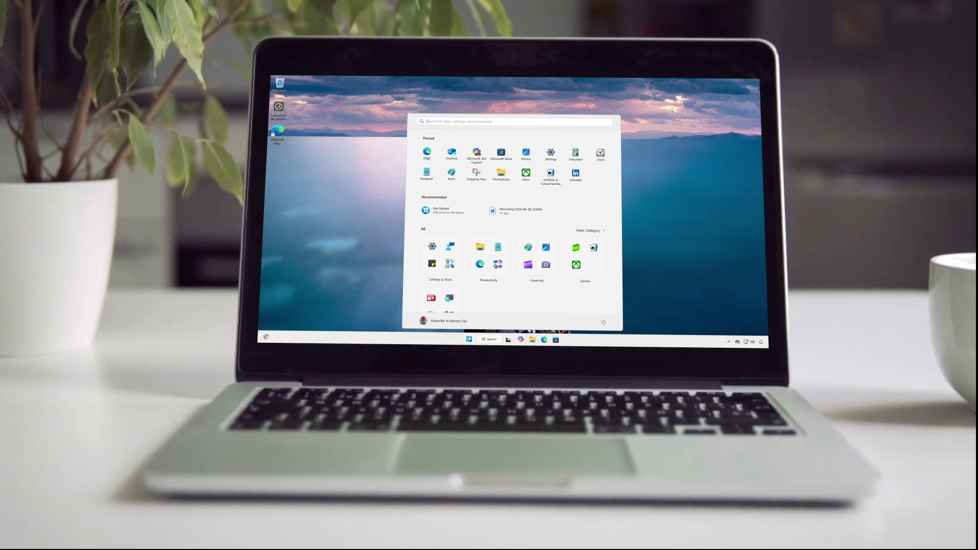
{"action": "right_click", "coordinate": [500, 213]}
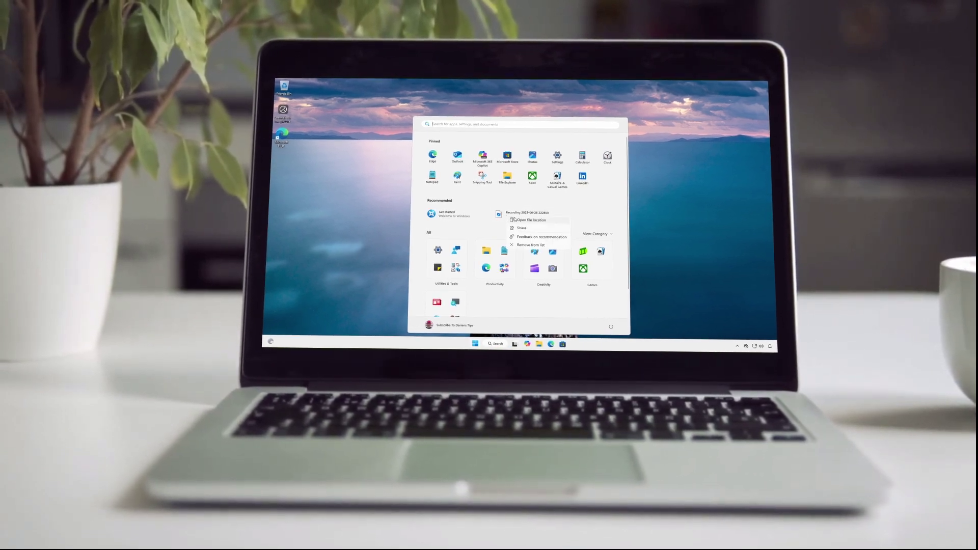